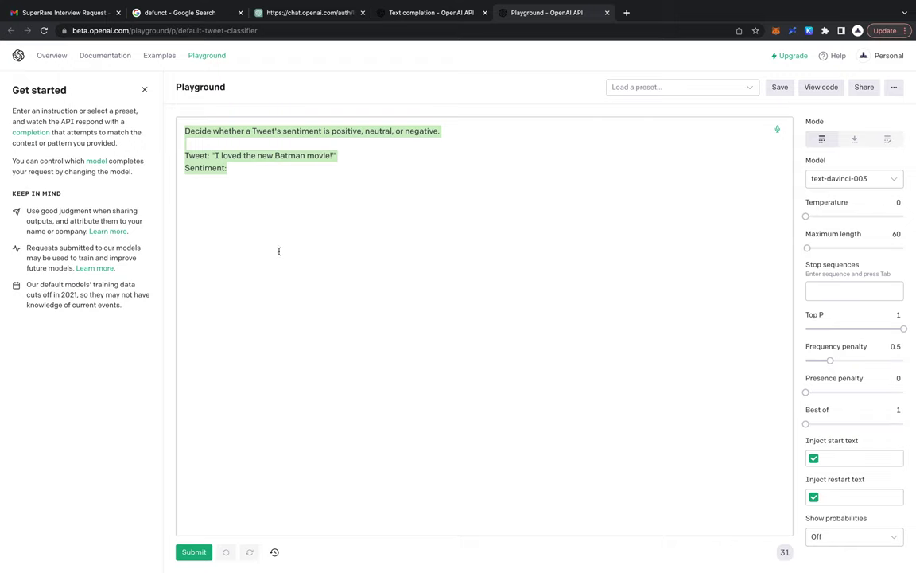
- Clear the sample tweet-sentiment prompt from the text area
left_click(237, 178)
left_click_drag(229, 168, 179, 123)
key("BackSpace")
- Enter 'Tell me the path to enlightenment', correct its spelling, and submit it for a completion
type("Tell me the ")
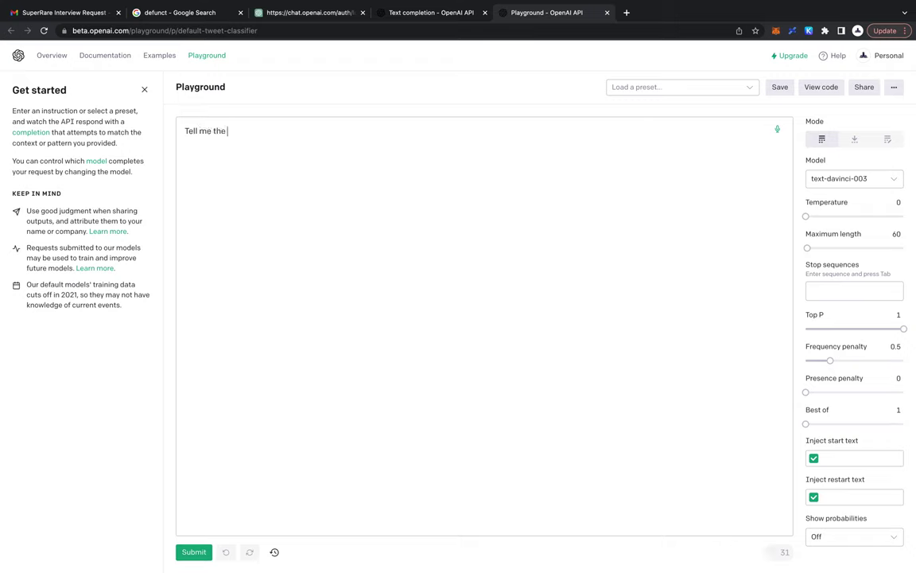
type("path to englightenment")
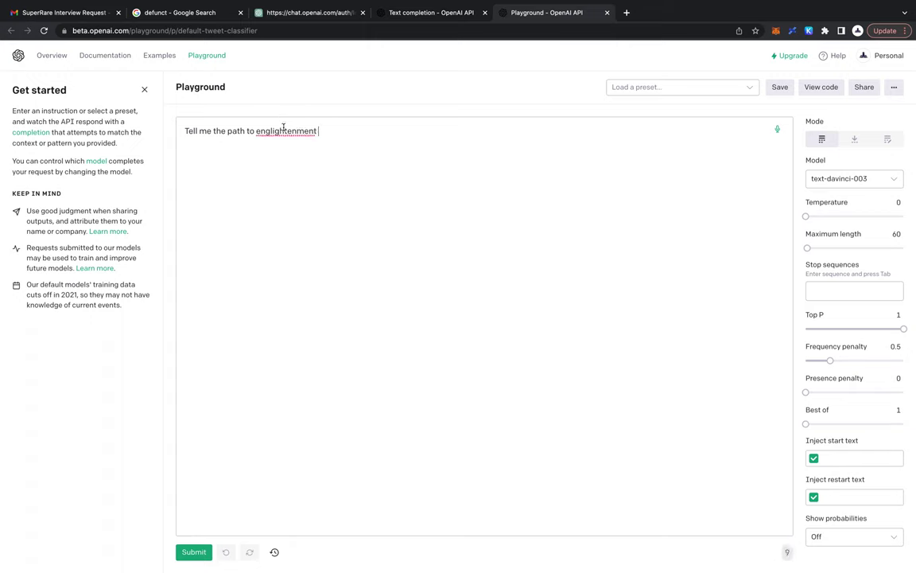
right_click(283, 128)
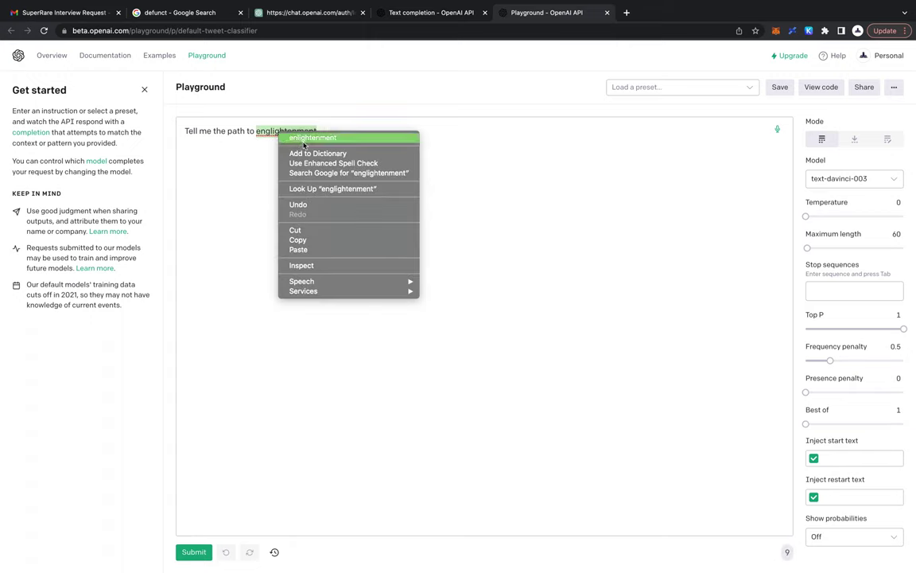
left_click(303, 144)
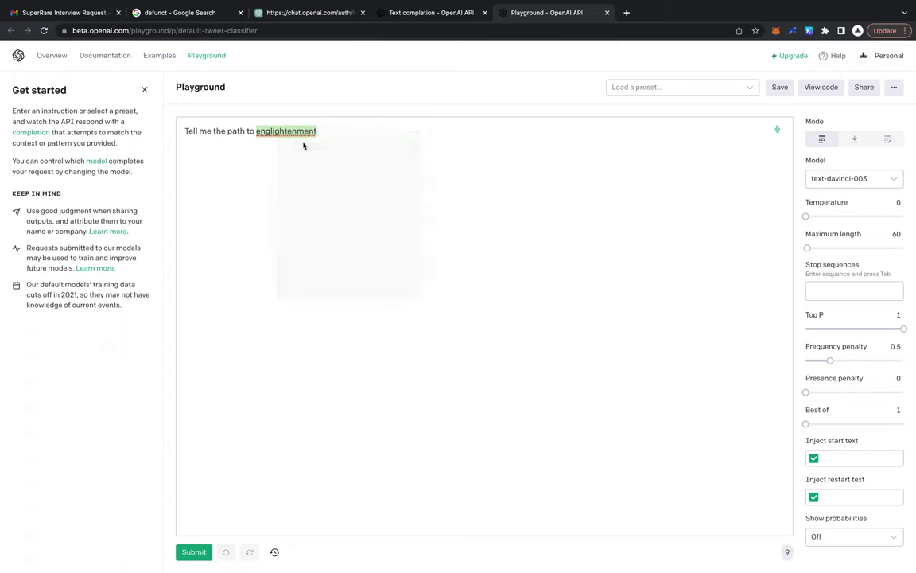
left_click(191, 552)
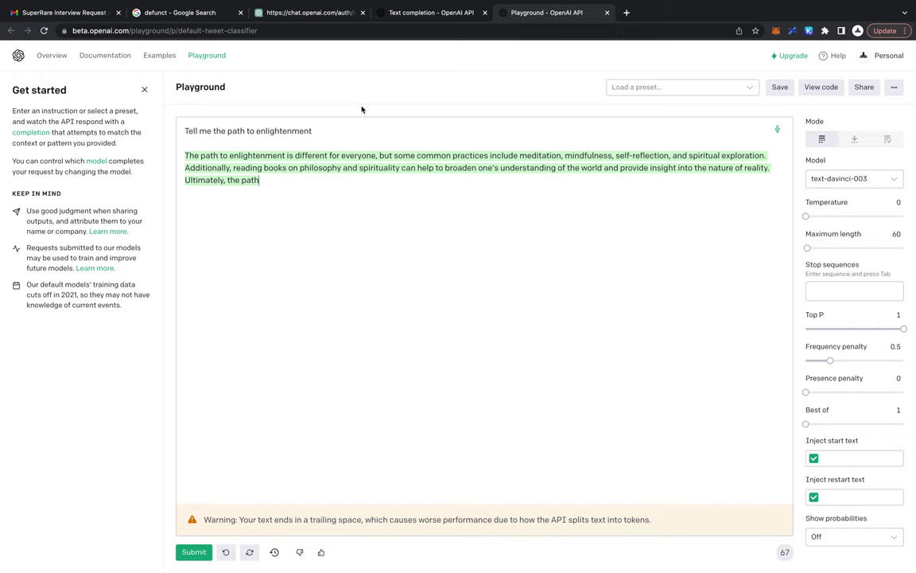
- On a new line, ask 'What is the goal of humanity?' and submit it
key("Return")
key("Return")
type("What ")
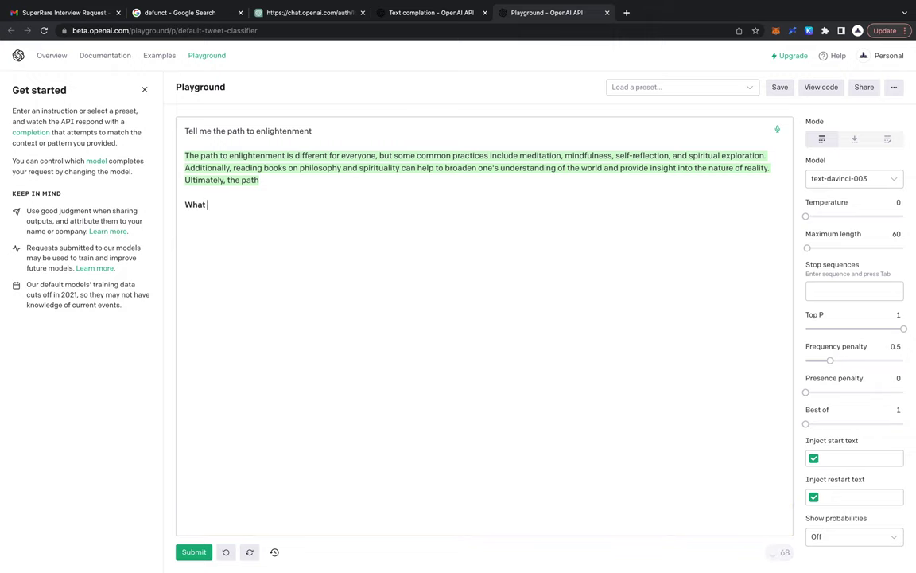
type("is the goal of humanity?")
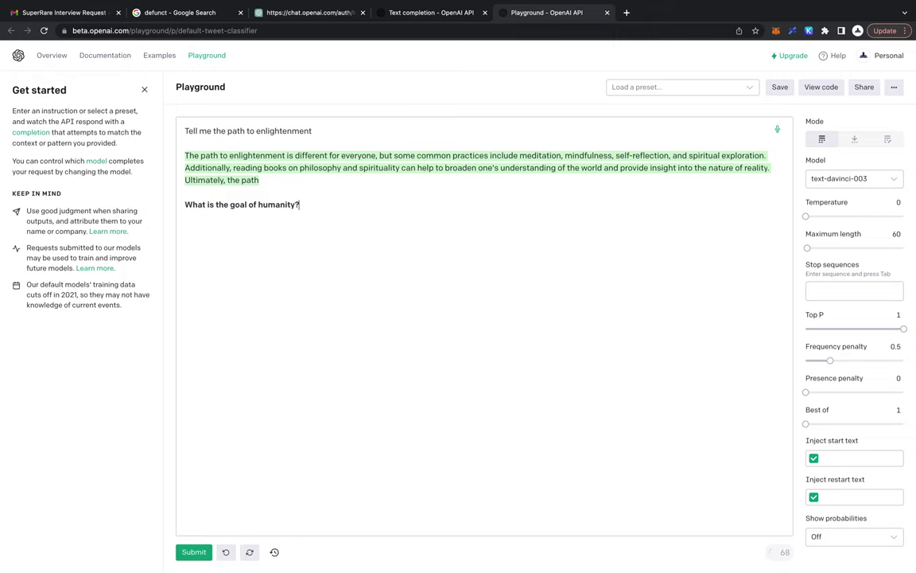
left_click(192, 554)
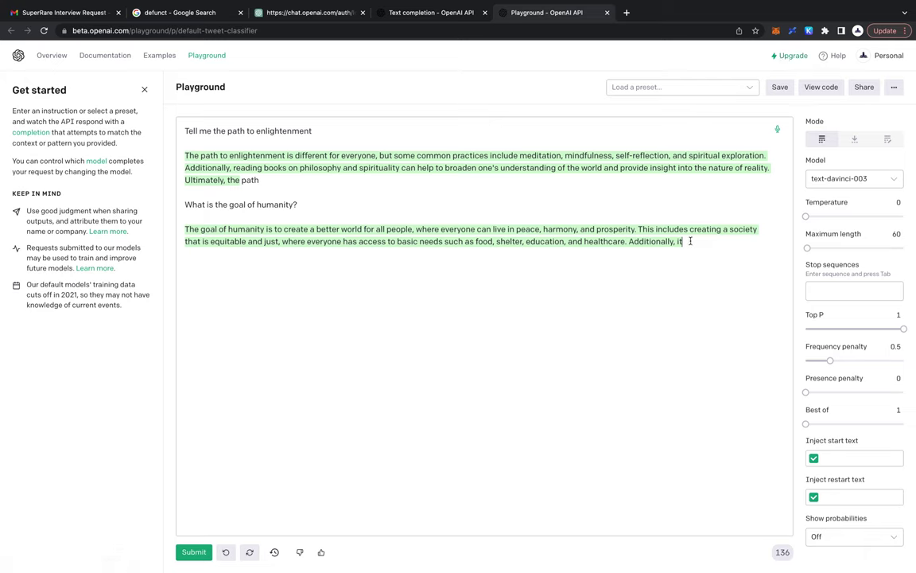
- On a new line, ask 'Is an Actuary better than an accountant?' and submit it
key("Return")
key("Return")
type("Is an")
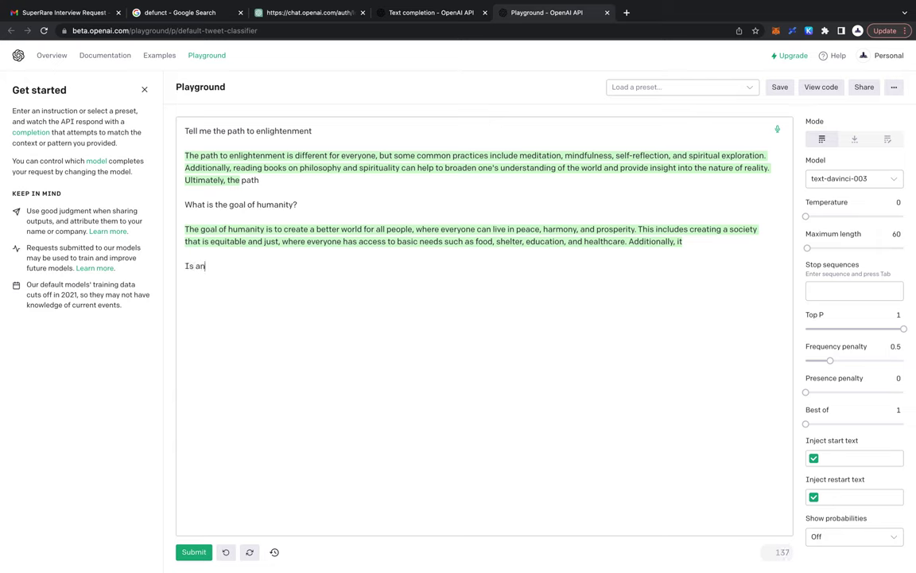
type(" Actuary better than an acco")
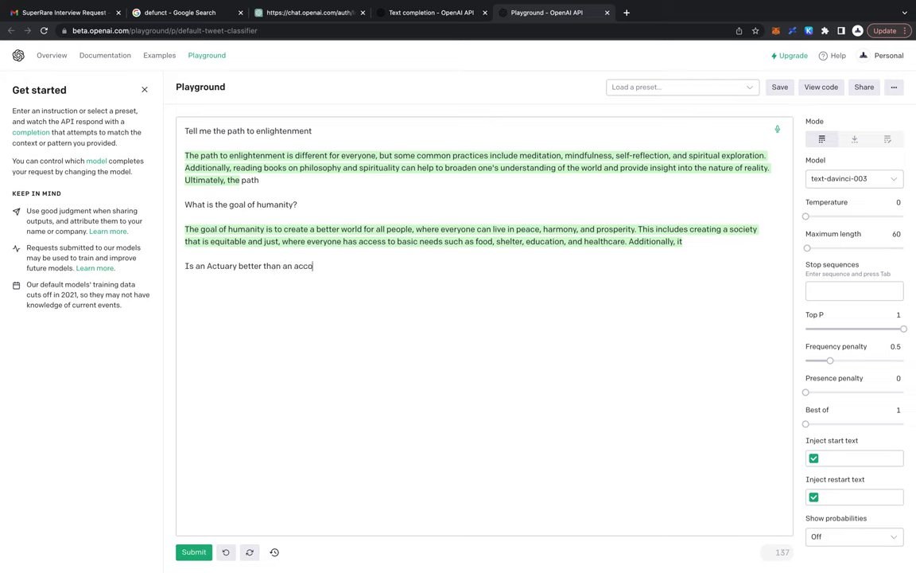
type("untant?")
key("Return")
left_click(192, 554)
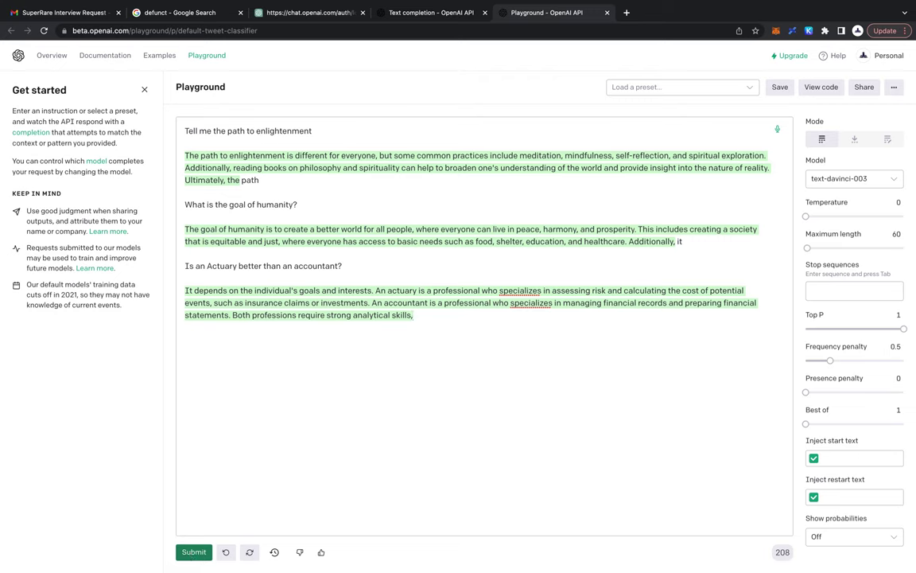
- Ask 'What is the meaning of life in 2023?', submit it, then start a new line
left_click(192, 553)
type("What is ")
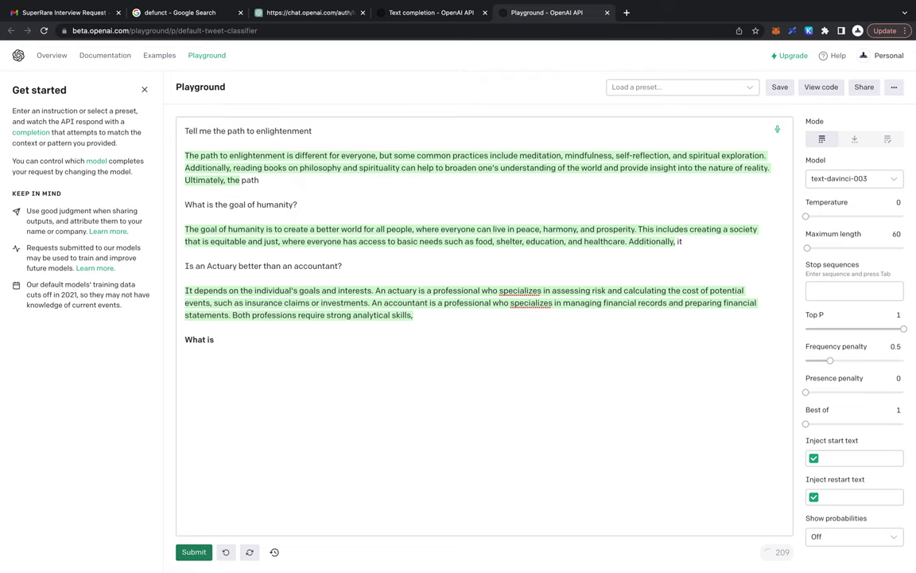
type("the meaning of life in 20")
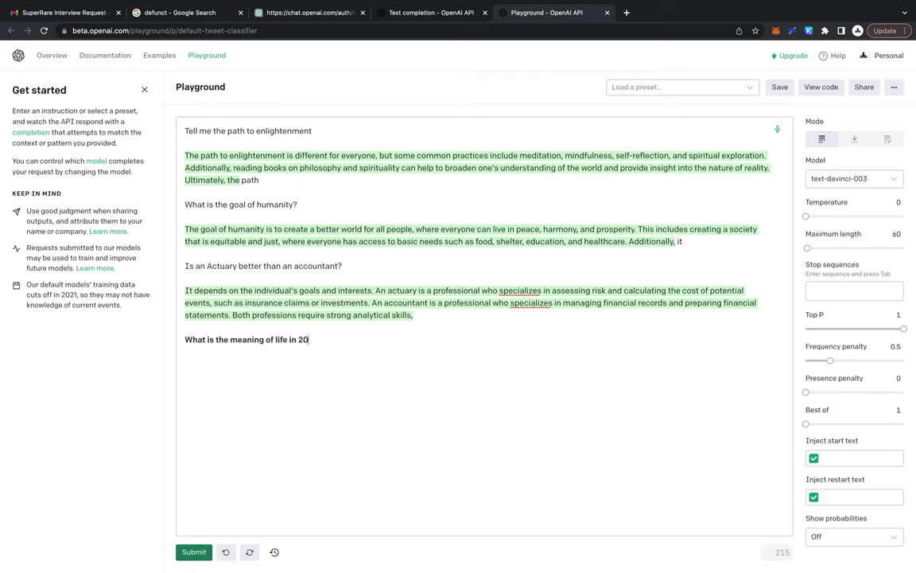
type("23?")
left_click(189, 555)
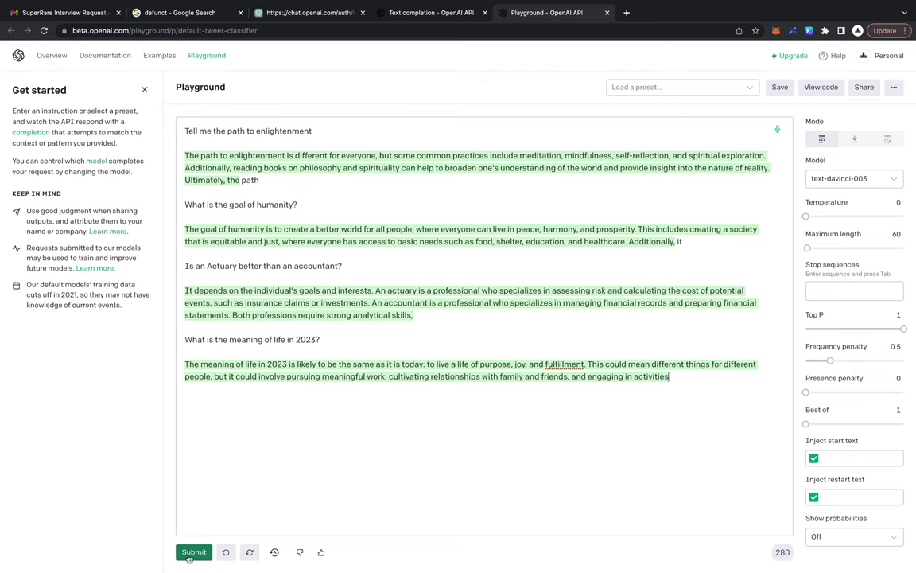
key("super+Return")
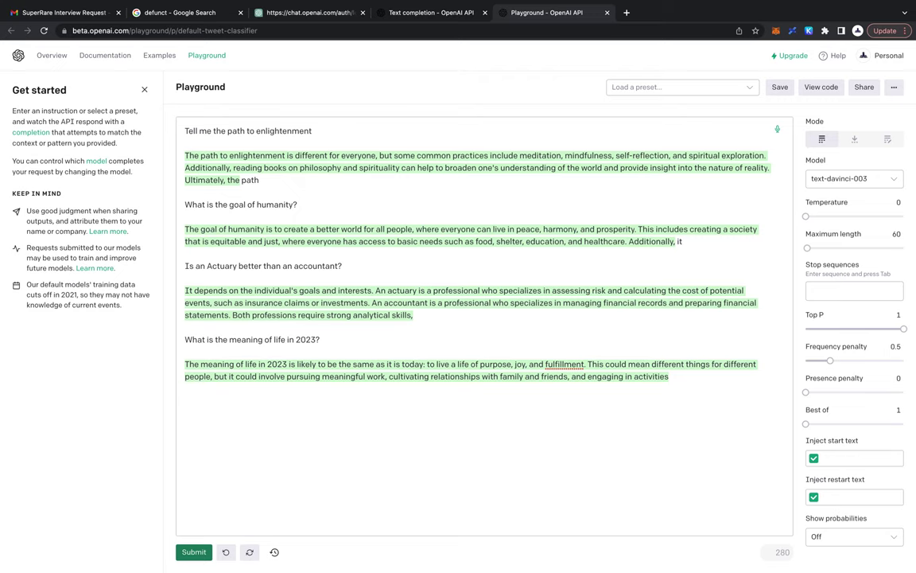
- Ask 'Is there a God?', submit it, and add a new line below the answer
type("Is there a God?")
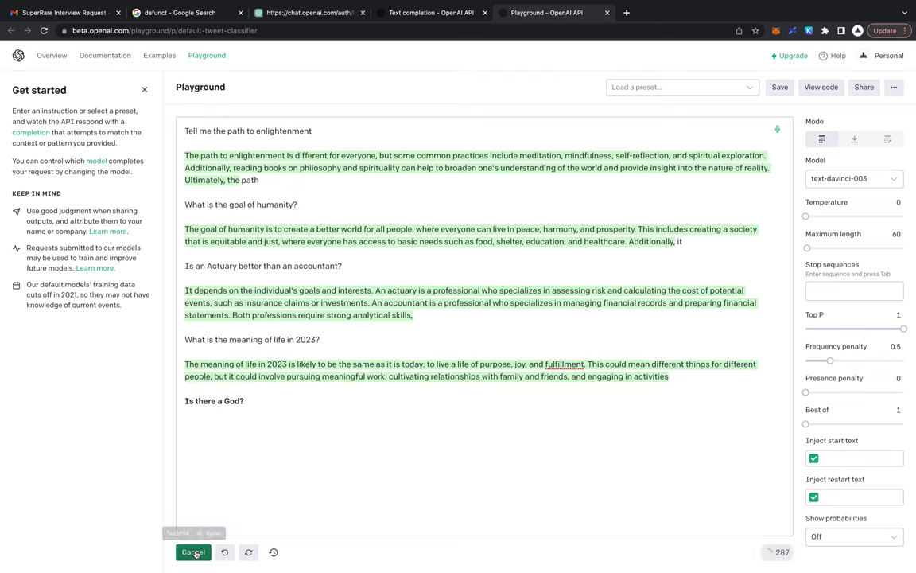
left_click(194, 552)
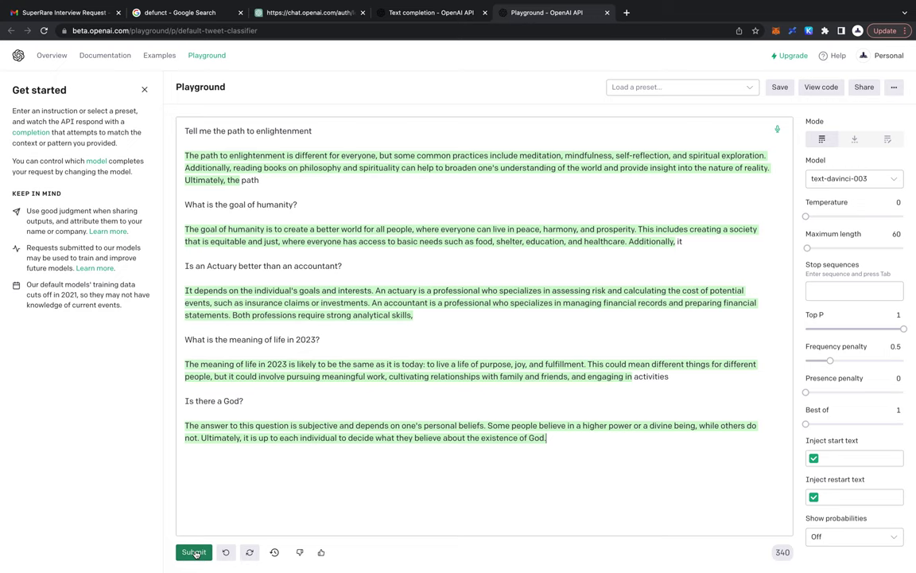
key("Return")
key("Return")
- Ask 'What is the funniest joke in the world?' and submit it
type("What is the")
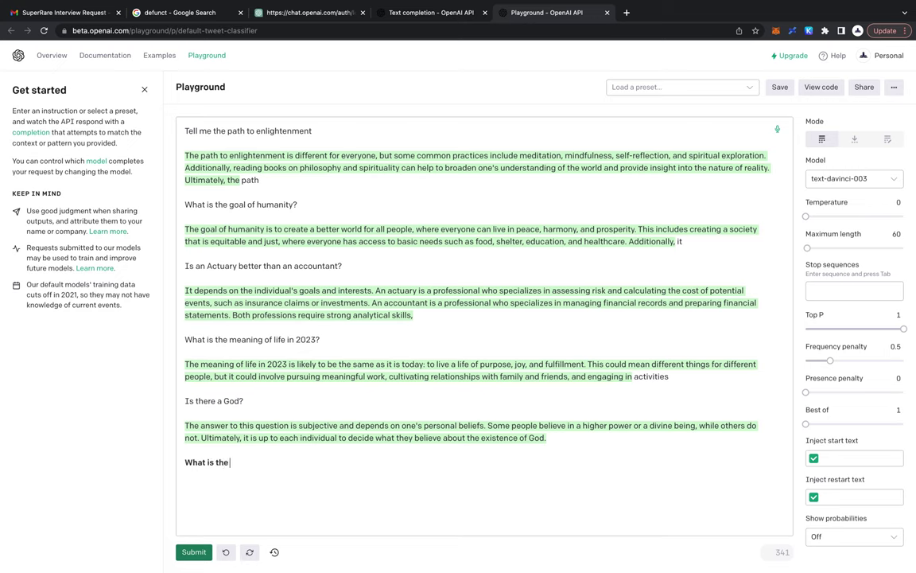
type(" funniest joke in the world")
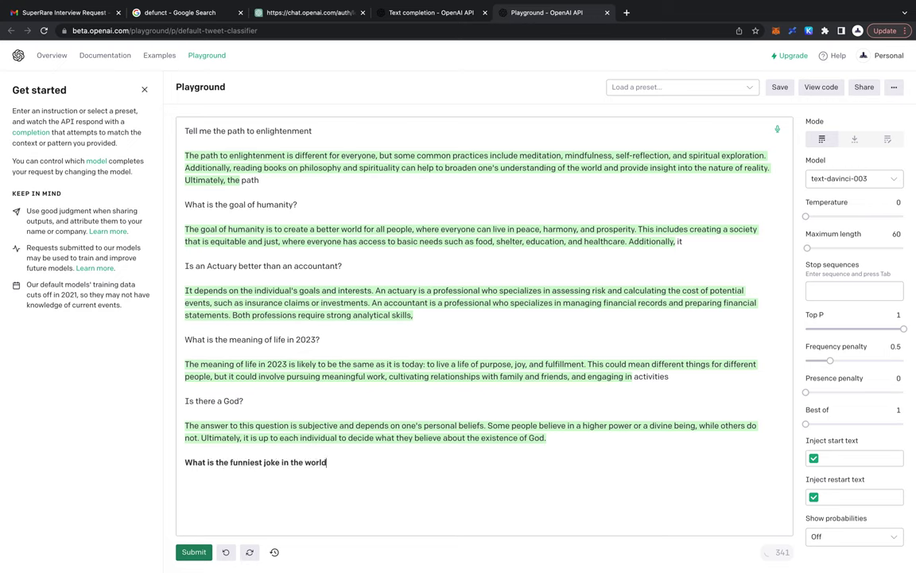
type("?")
key("Return")
left_click(198, 554)
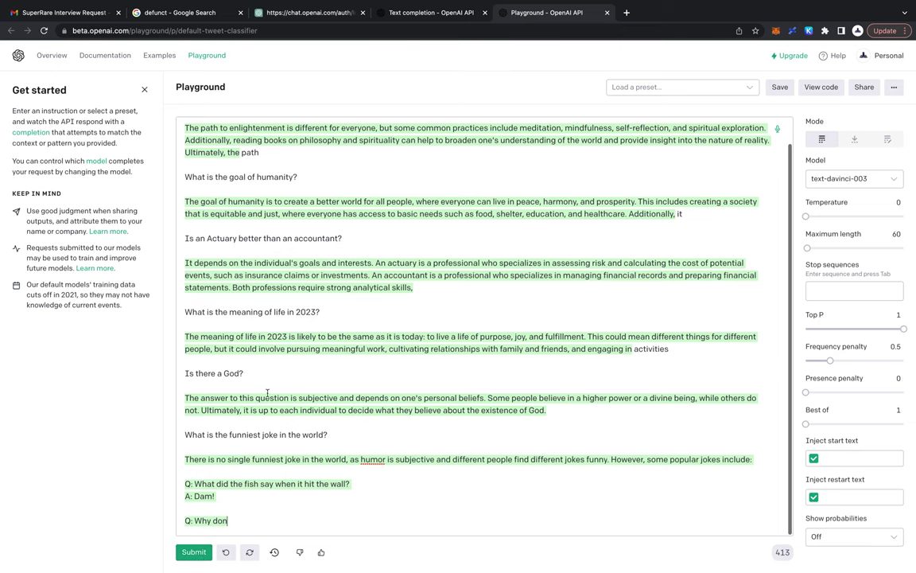
- Highlight the 'it depends / subjective' phrases across the answers, then add a line after the unfinished joke
scroll(351, 209, "up", 1)
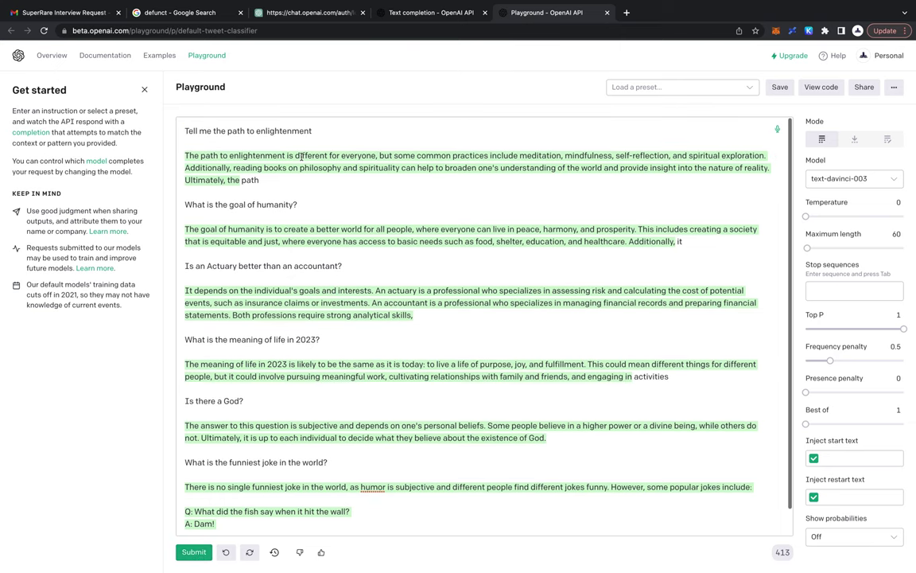
left_click_drag(295, 156, 376, 157)
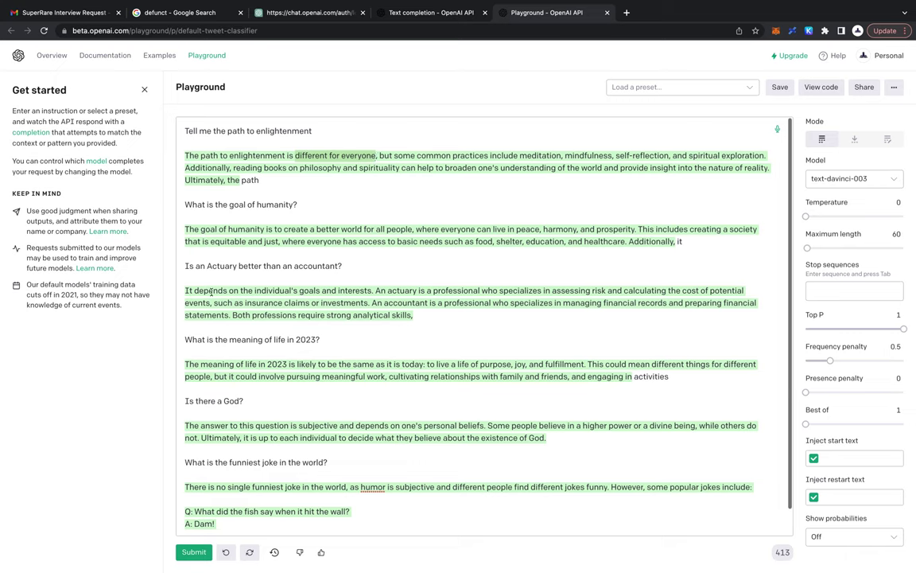
left_click_drag(228, 291, 178, 292)
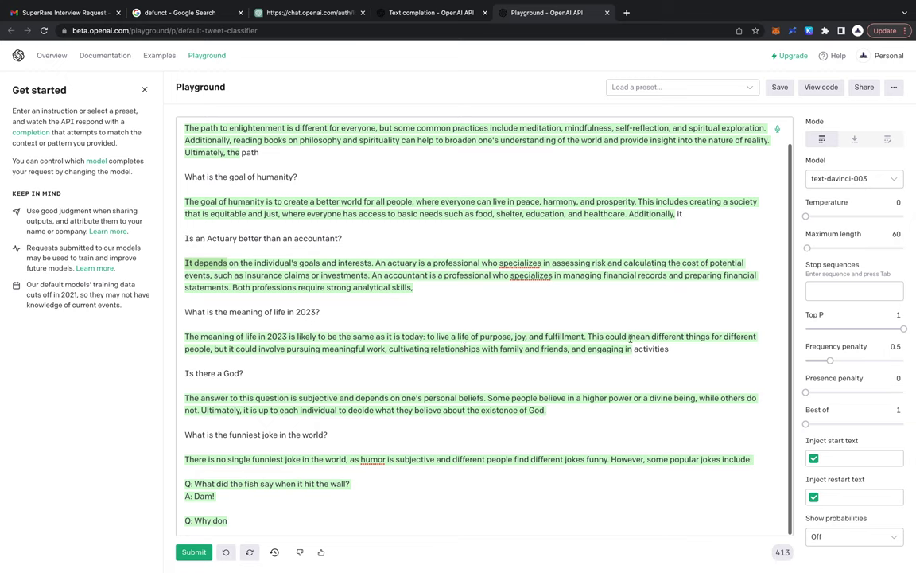
left_click_drag(629, 337, 757, 337)
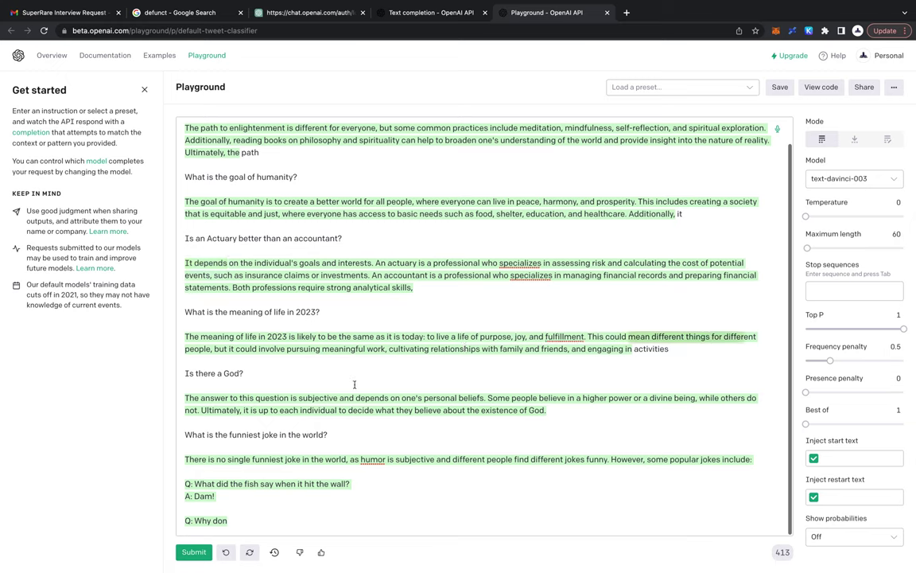
left_click_drag(296, 398, 484, 399)
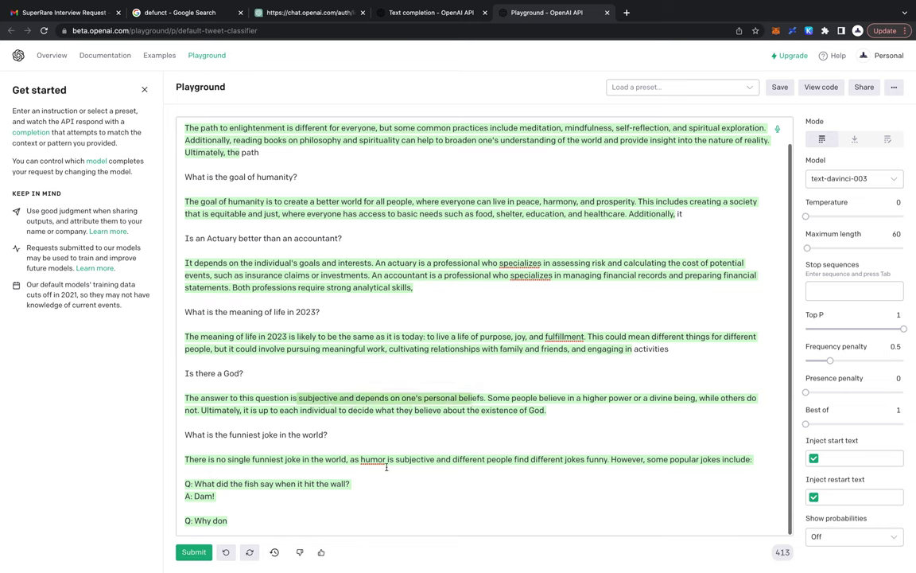
left_click_drag(393, 462, 510, 463)
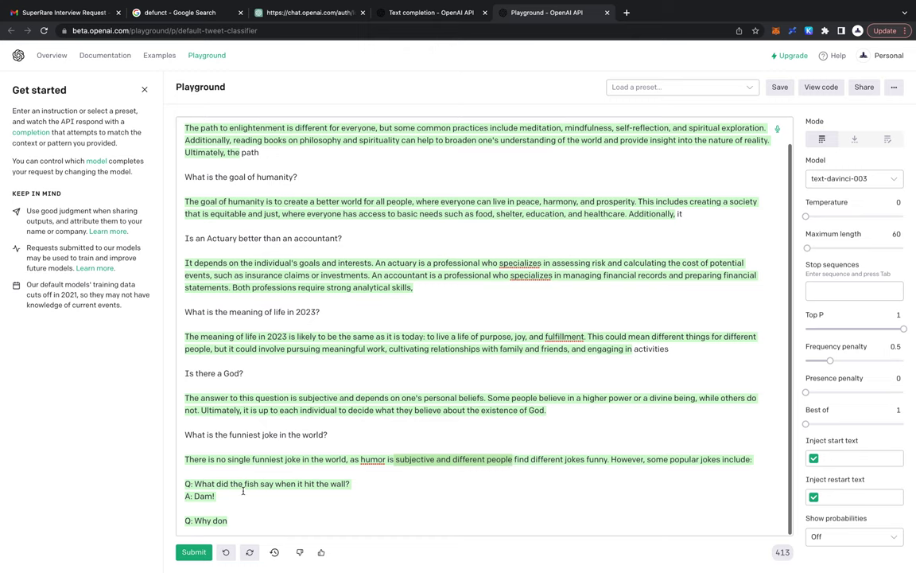
left_click(233, 519)
key("Return")
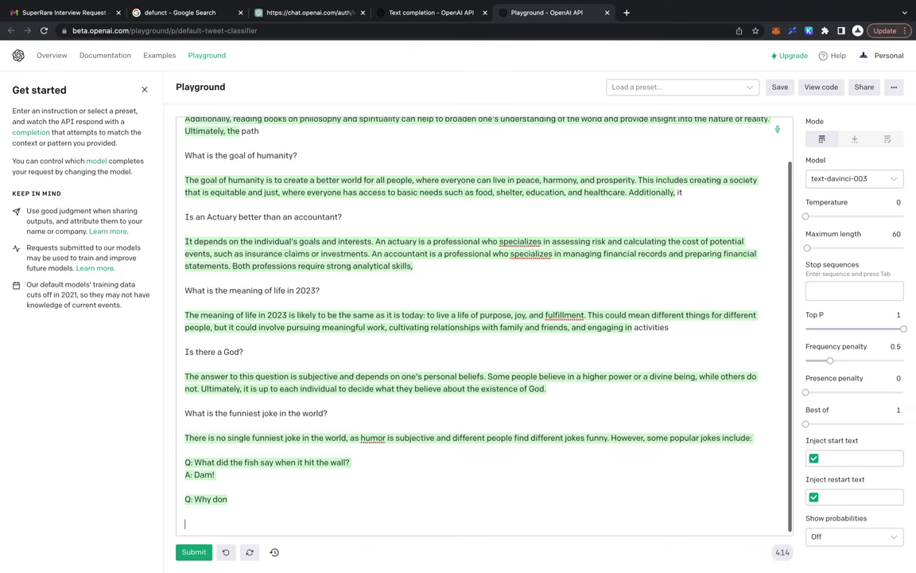
- Ask 'Does Dark matter exist?' on the new last line and submit it
type("Does Dark ")
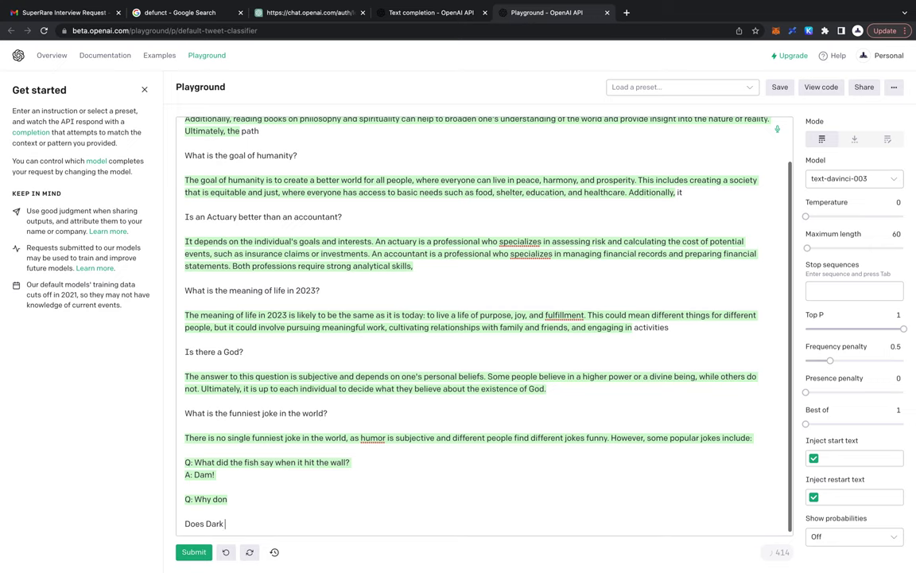
type("matter exist?")
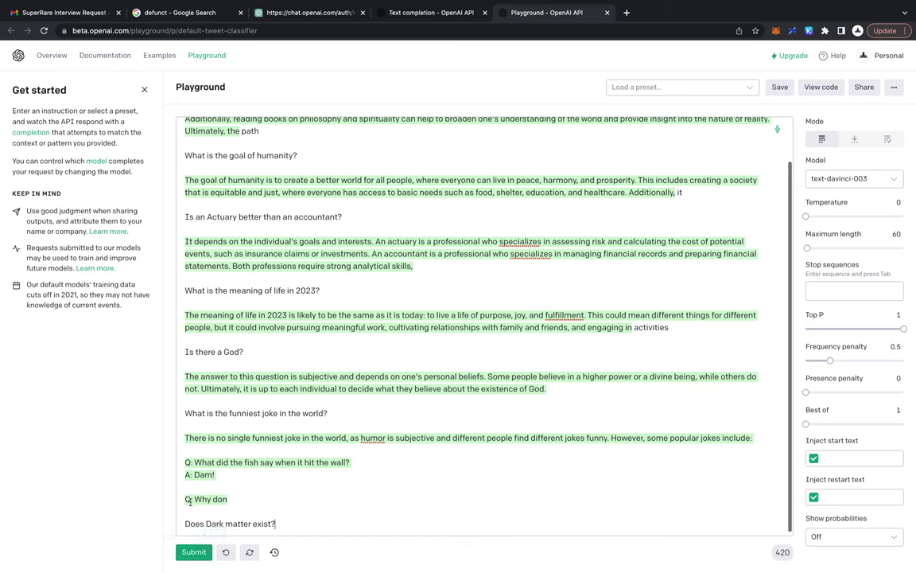
left_click(189, 559)
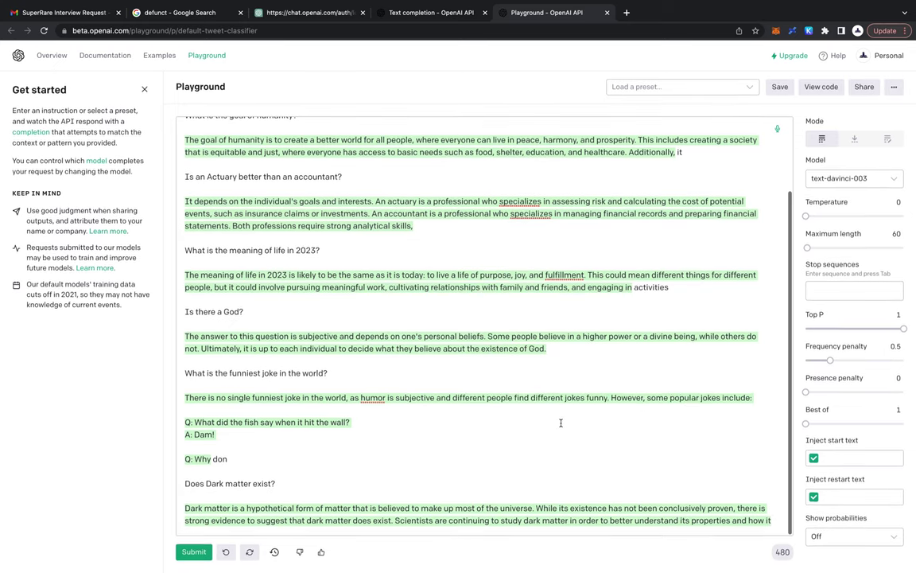
- On a new line, ask 'Explain how Moment generating functions work?' and submit it
key("ctrl+Return")
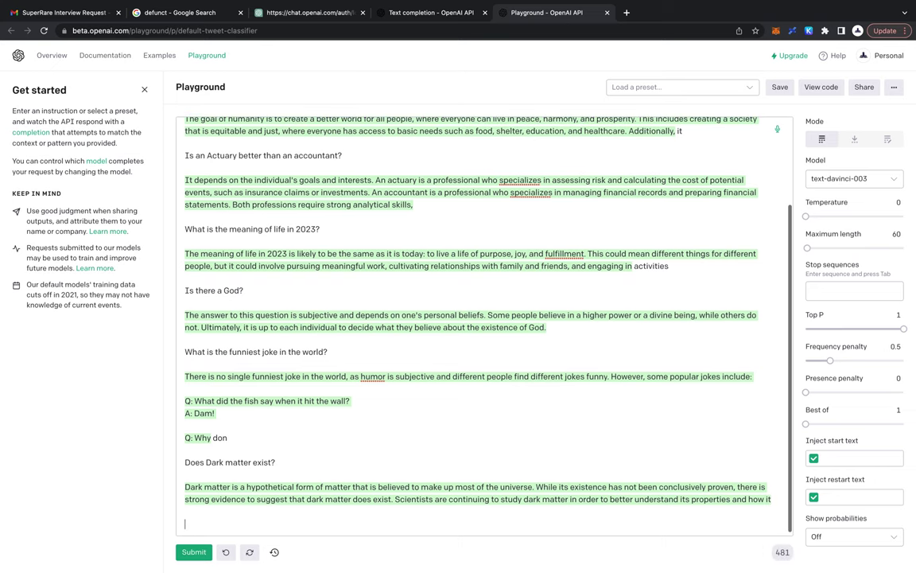
type("Explain how")
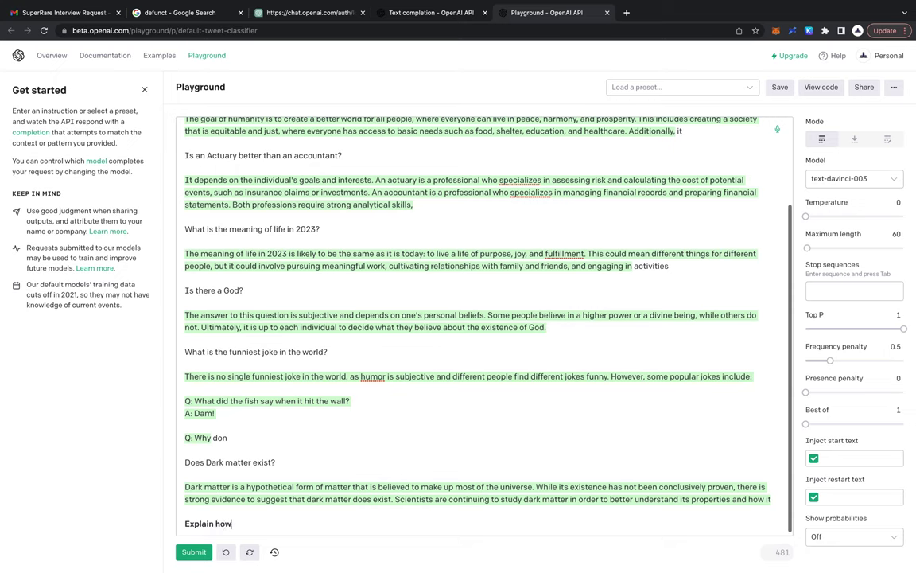
type(" Moment generating functions")
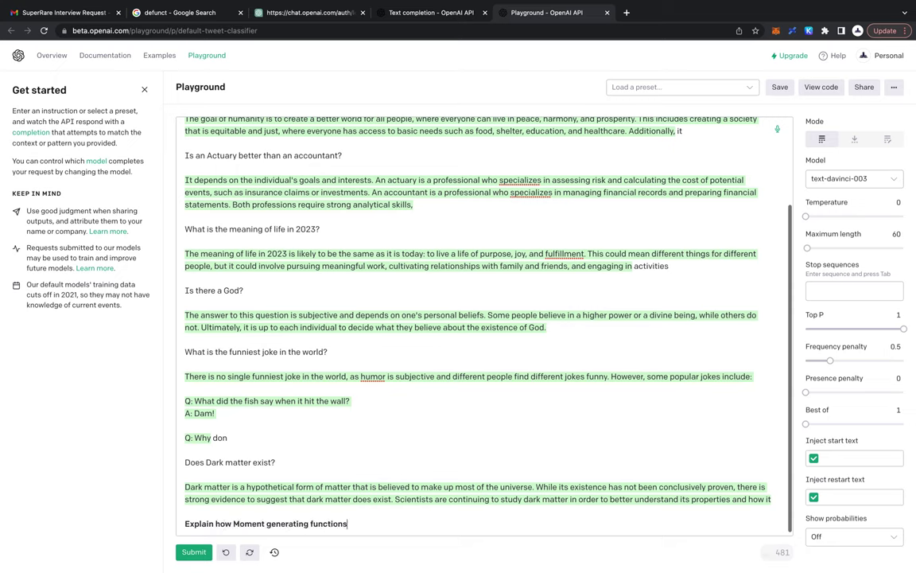
type(" work?")
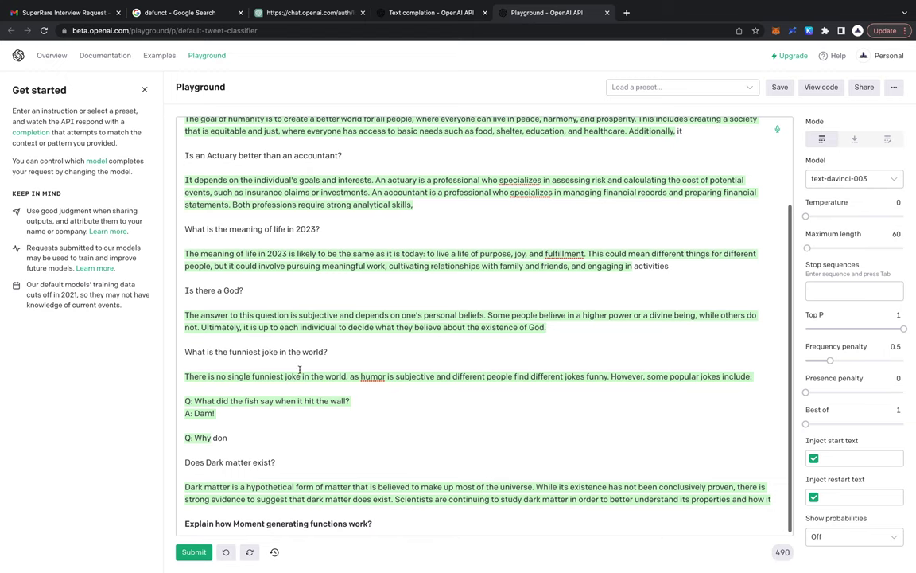
left_click(184, 555)
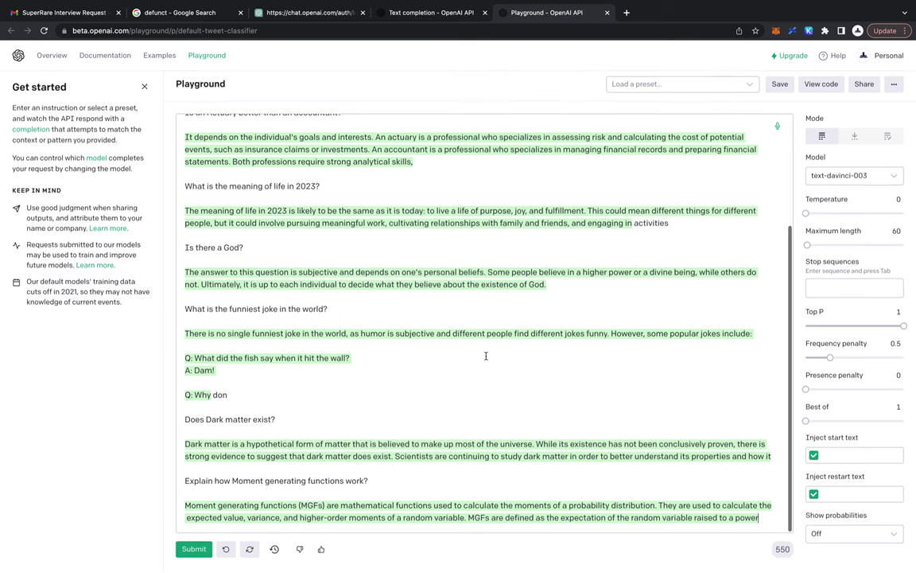
- Add an empty line after the MGF answer and scroll through the prompt to review it
key("Return")
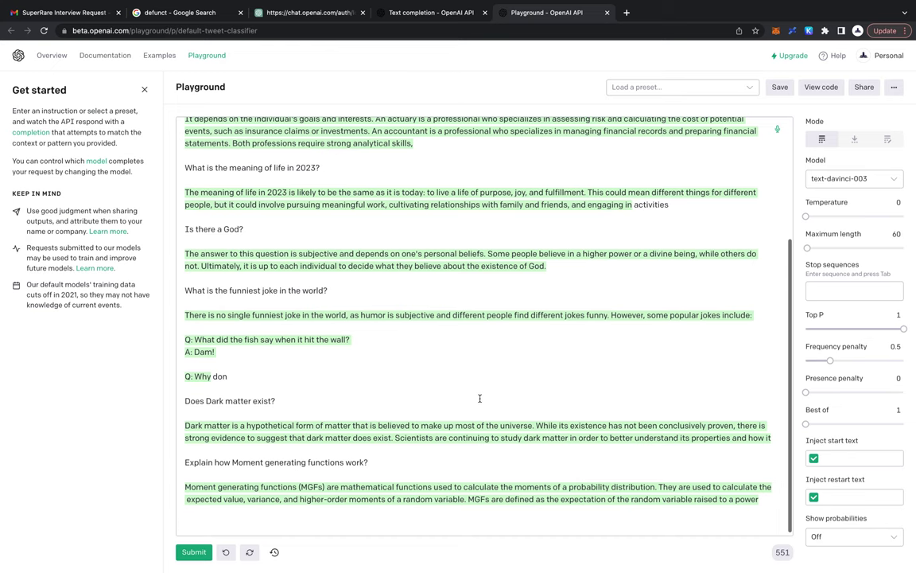
scroll(479, 399, "up", 3)
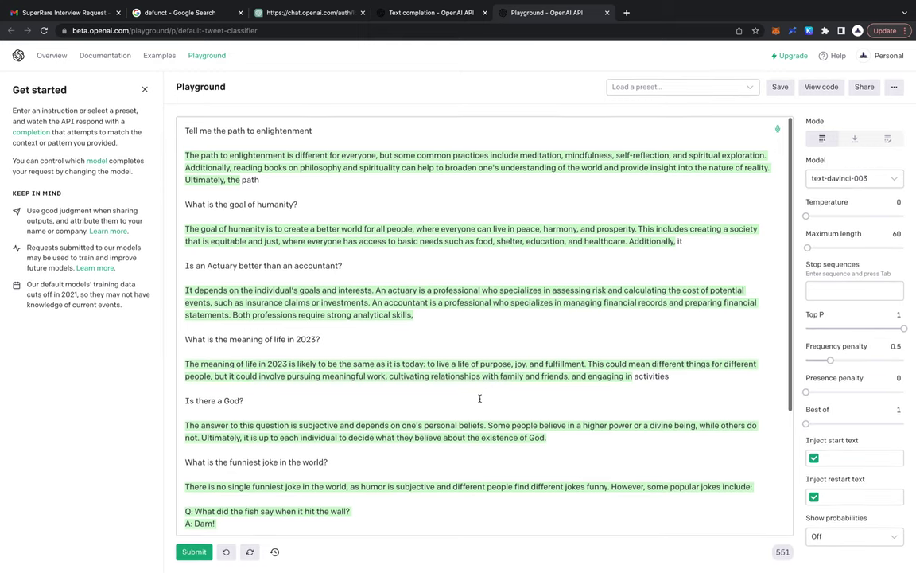
scroll(479, 397, "down", 3)
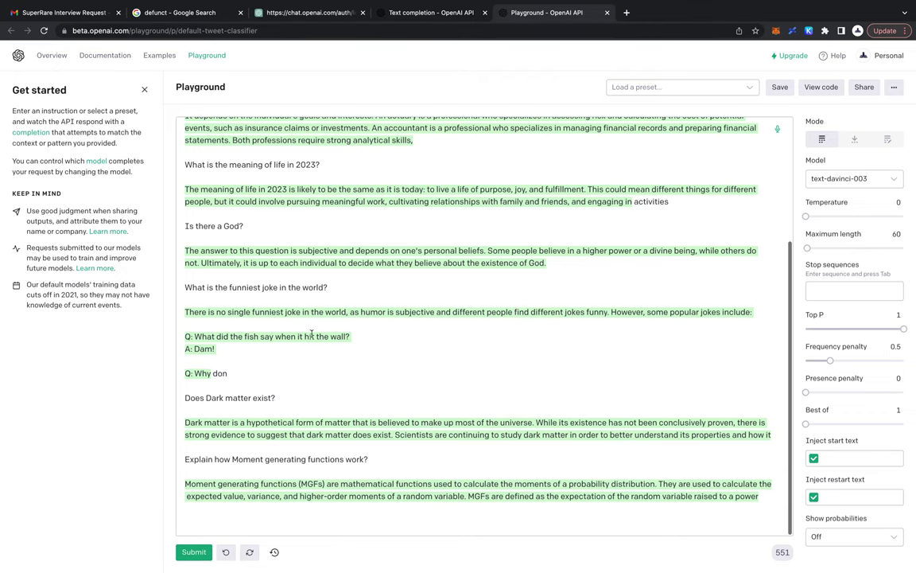
scroll(311, 334, "up", 4)
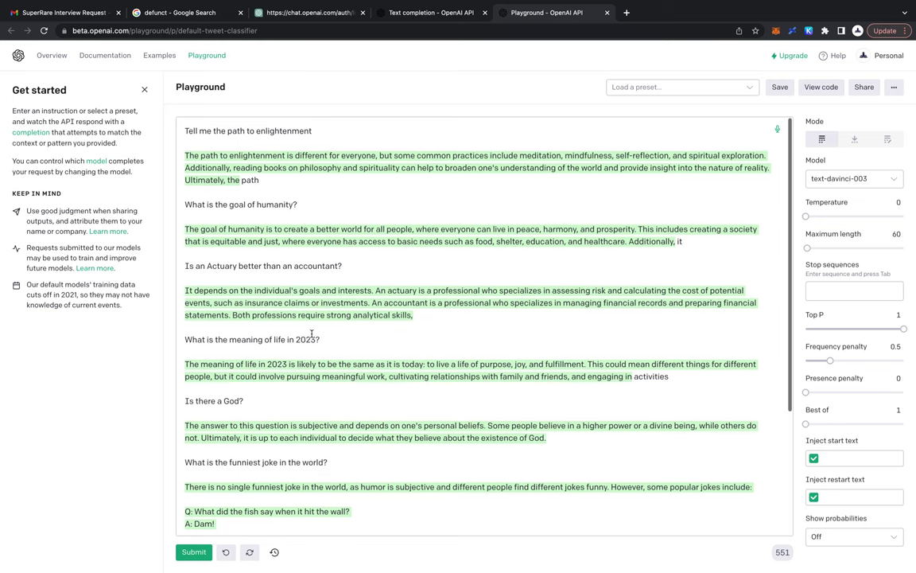
scroll(311, 334, "down", 4)
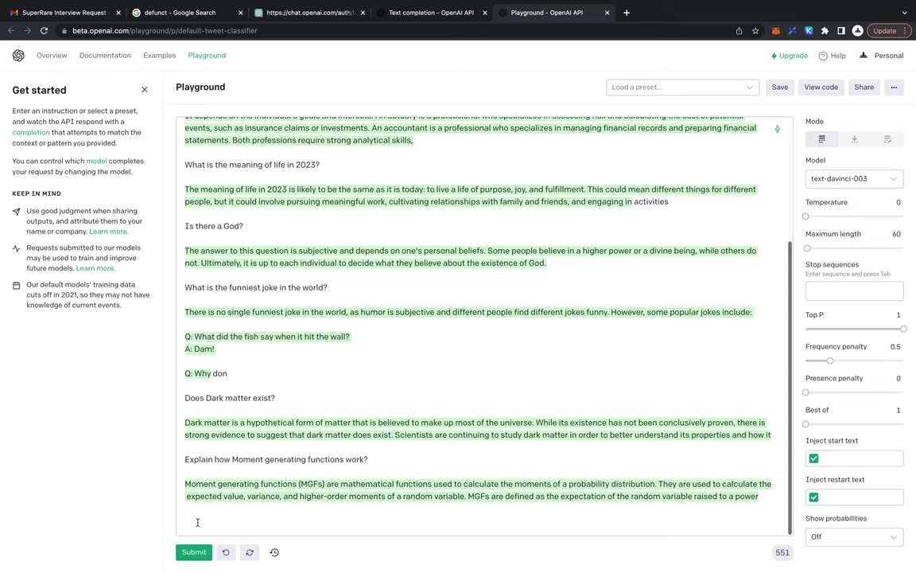
- Replace the draft 'Who was smarter' with 'Was Friedrick Neietzsche right'
type("Who was smarter")
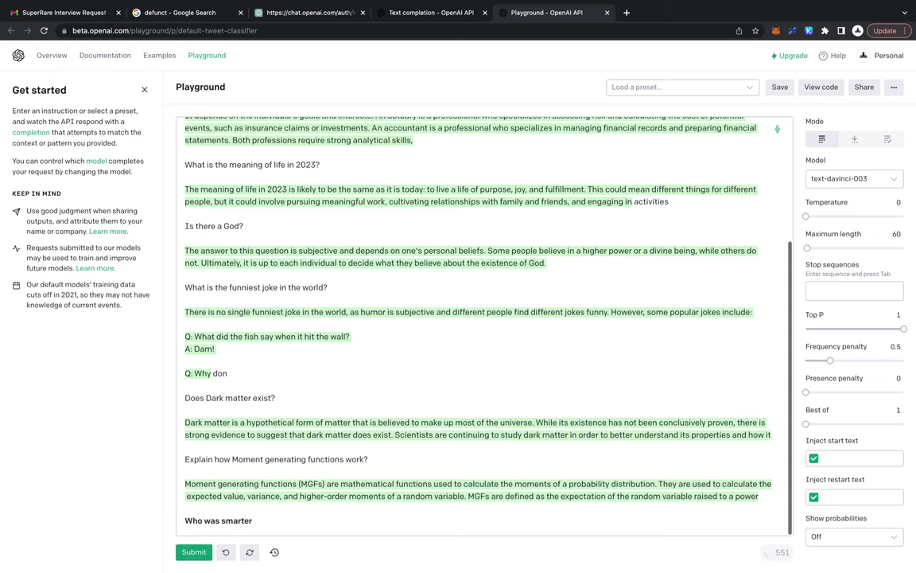
key("BackSpace")
key("BackSpace")
key("BackSpace")
key("BackSpace")
key("BackSpace")
key("BackSpace")
key("BackSpace")
key("BackSpace")
key("BackSpace")
key("BackSpace")
key("BackSpace")
key("BackSpace")
key("BackSpace")
key("BackSpace")
key("BackSpace")
type("W")
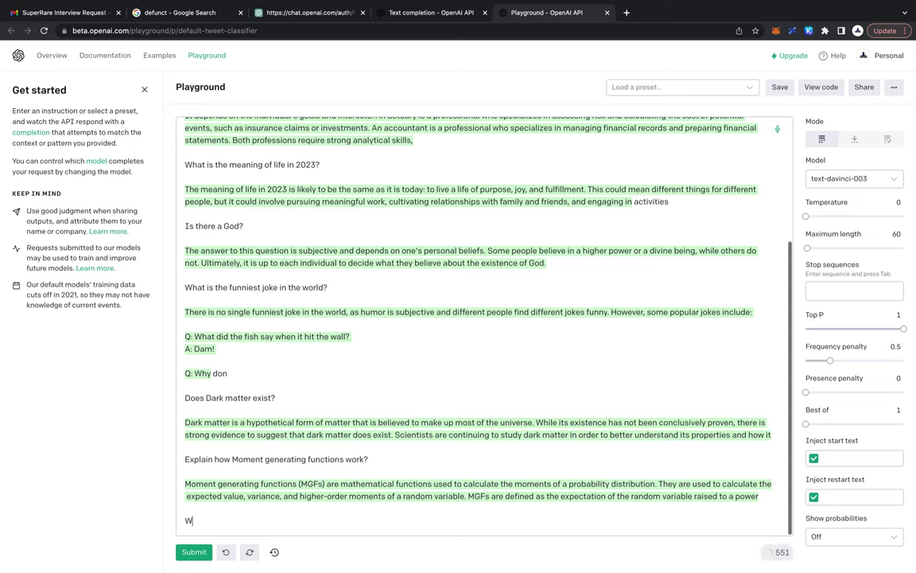
type("as Friedrick Neietzsch")
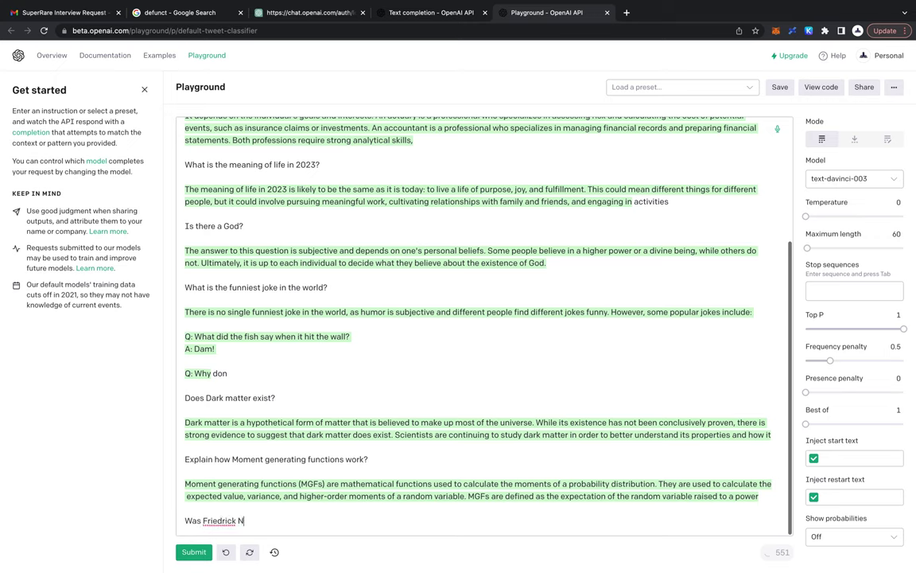
type("e right")
- Correct the spelling to Nietzsche, delete 'Friedrick', add '?', and start a new line
right_click(218, 523)
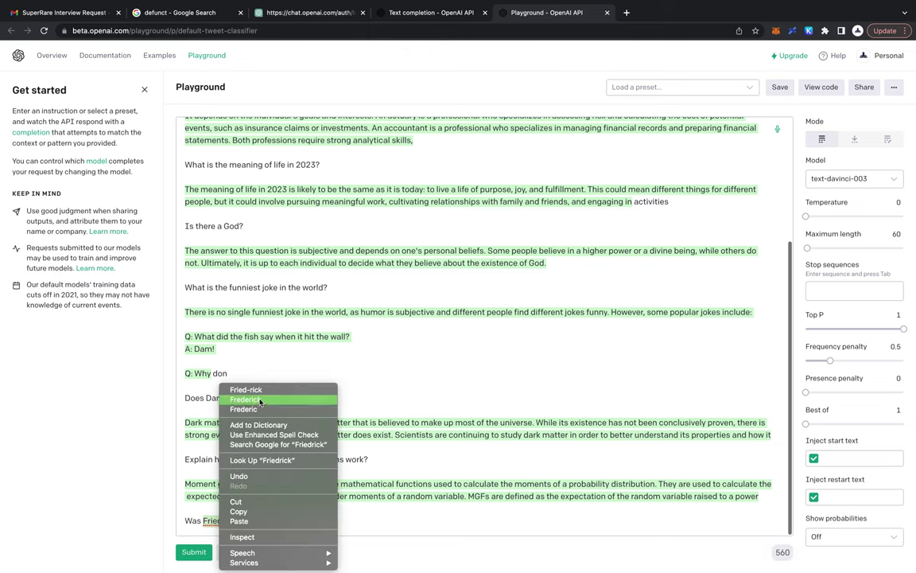
left_click(177, 469)
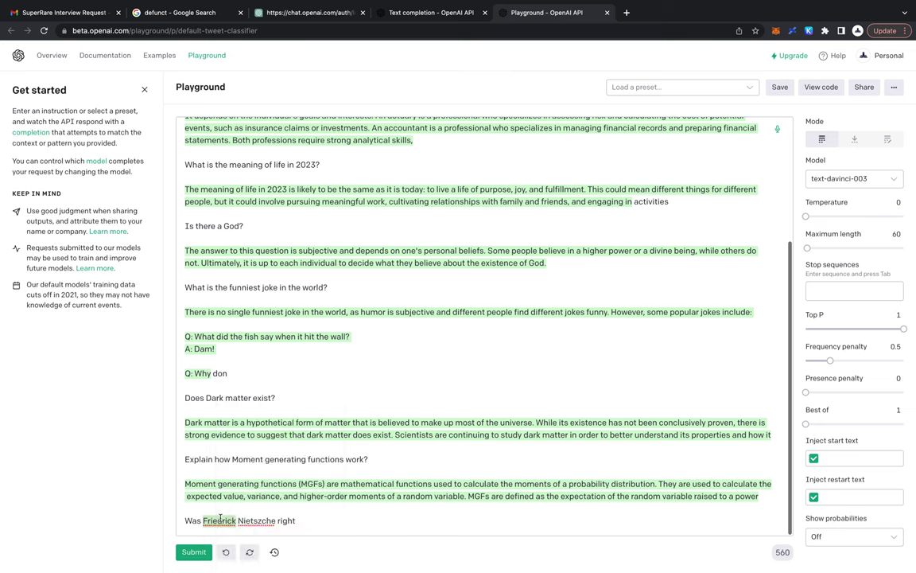
right_click(260, 524)
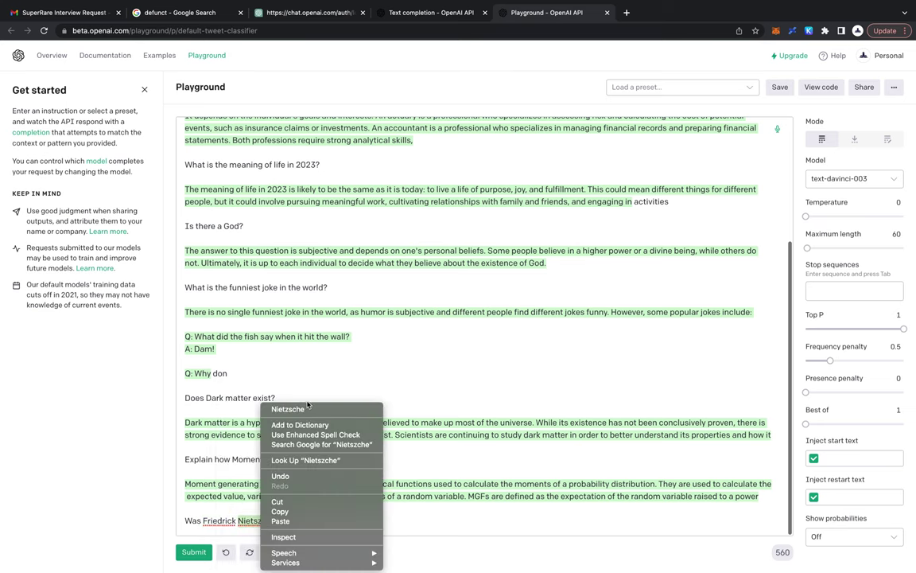
left_click(288, 409)
double_click(211, 522)
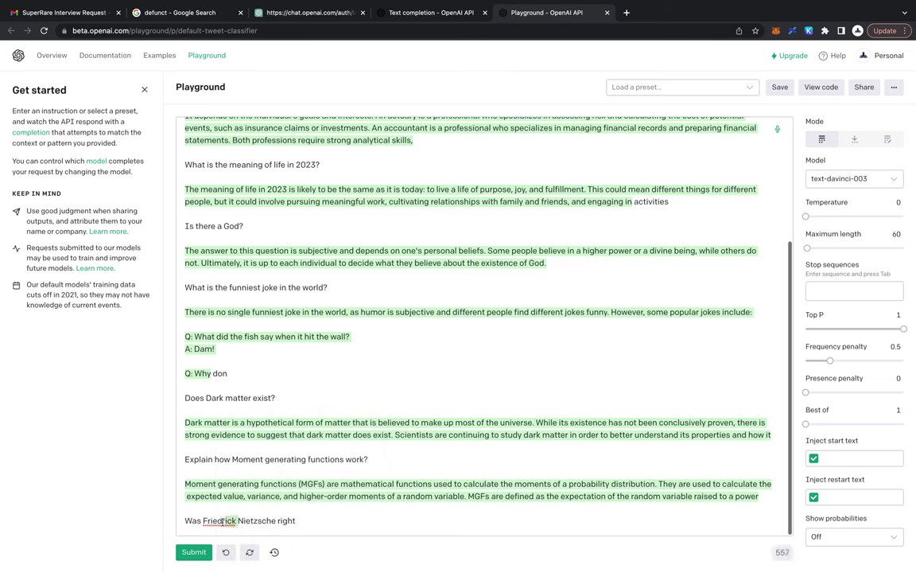
key("BackSpace")
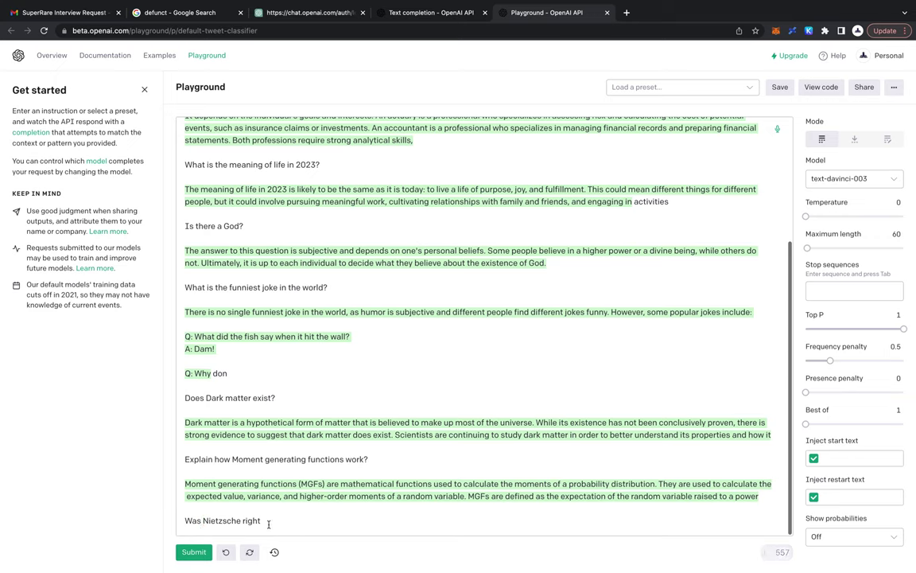
type("?")
key("Return")
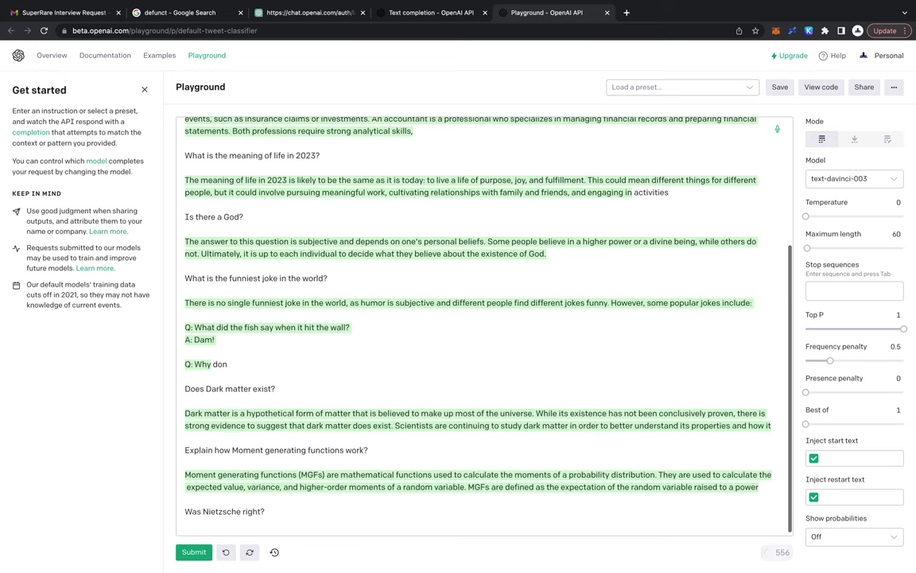
- Generate the model's highlighted answer to 'Was Nietzsche right?' and scroll through the prompt text
left_click(192, 556)
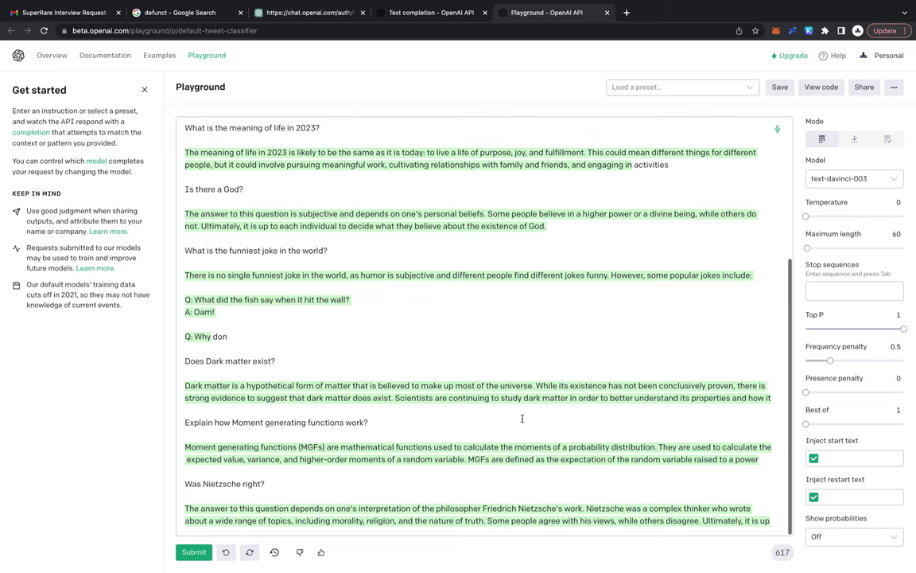
scroll(634, 402, "up", 3)
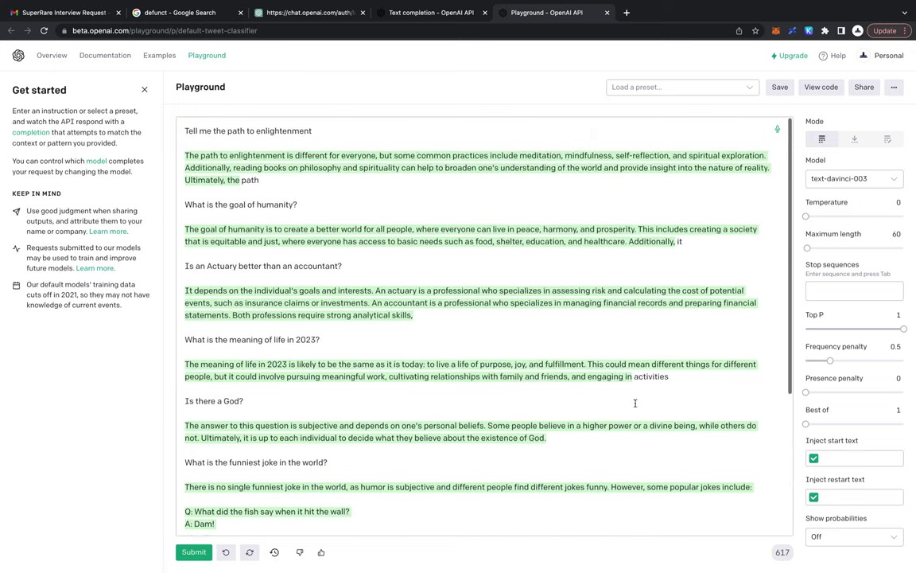
scroll(407, 393, "down", 3)
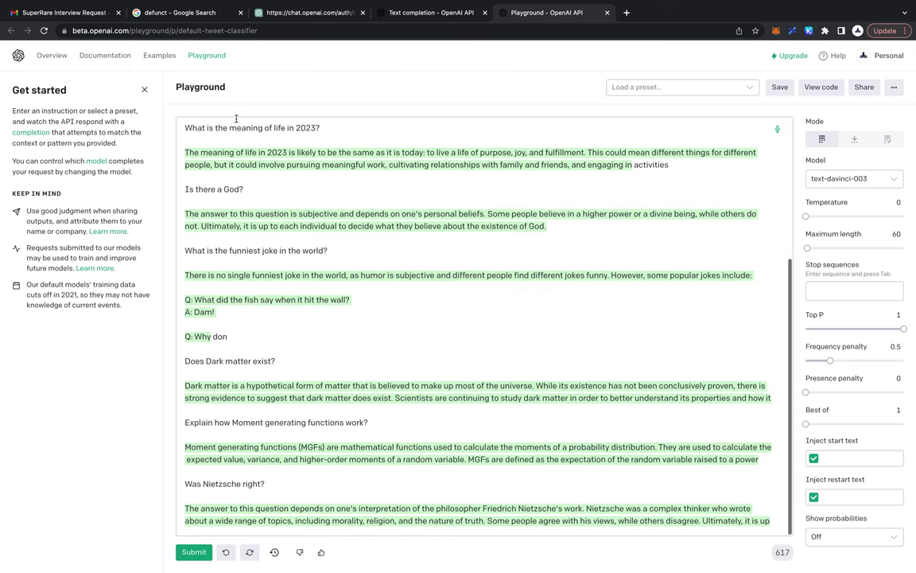
scroll(231, 237, "up", 3)
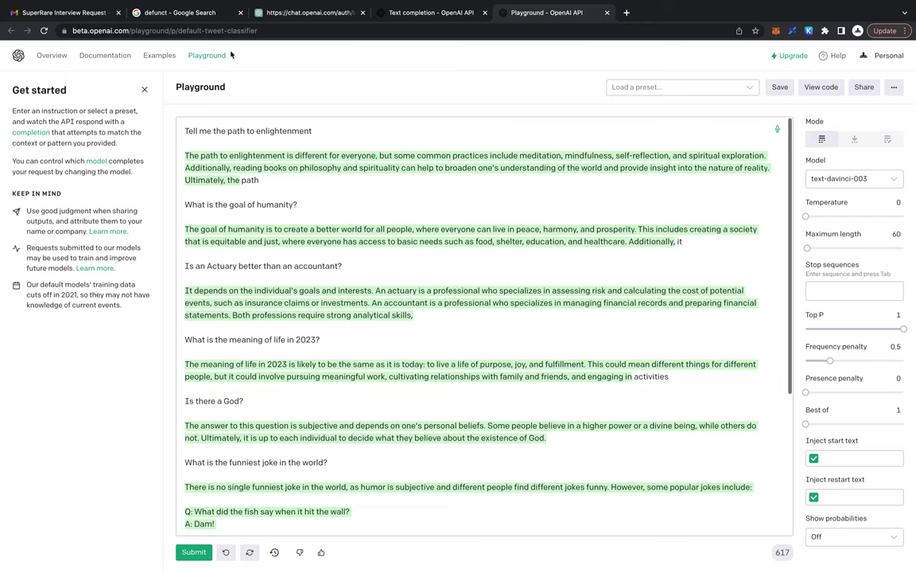